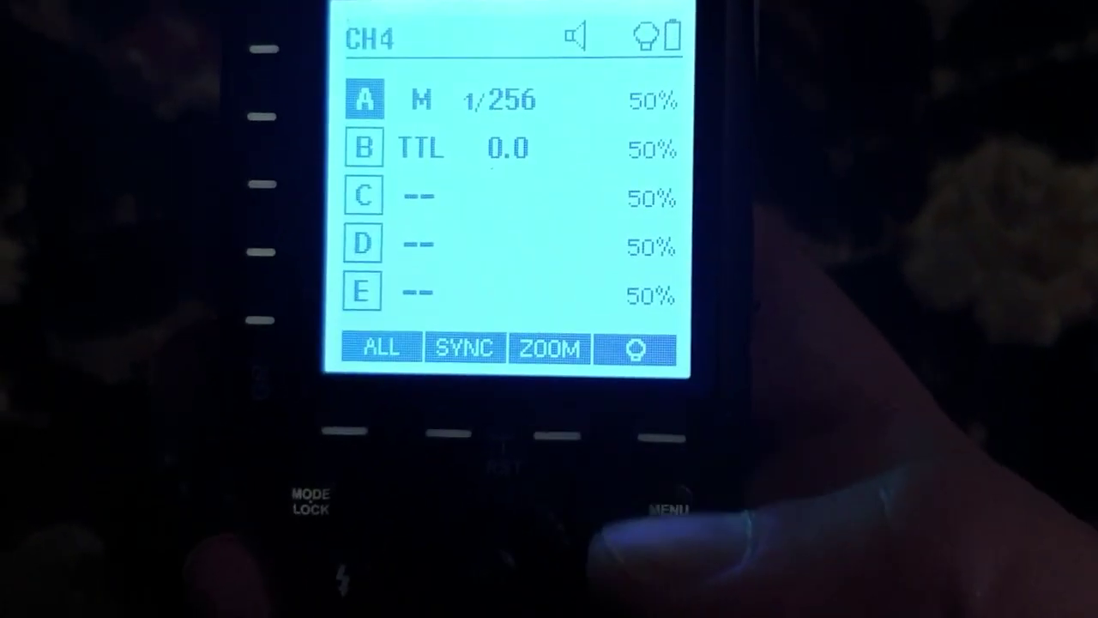
Open the XProII-N trigger's menu grid to confirm it shows firmware V1.0
click(657, 438)
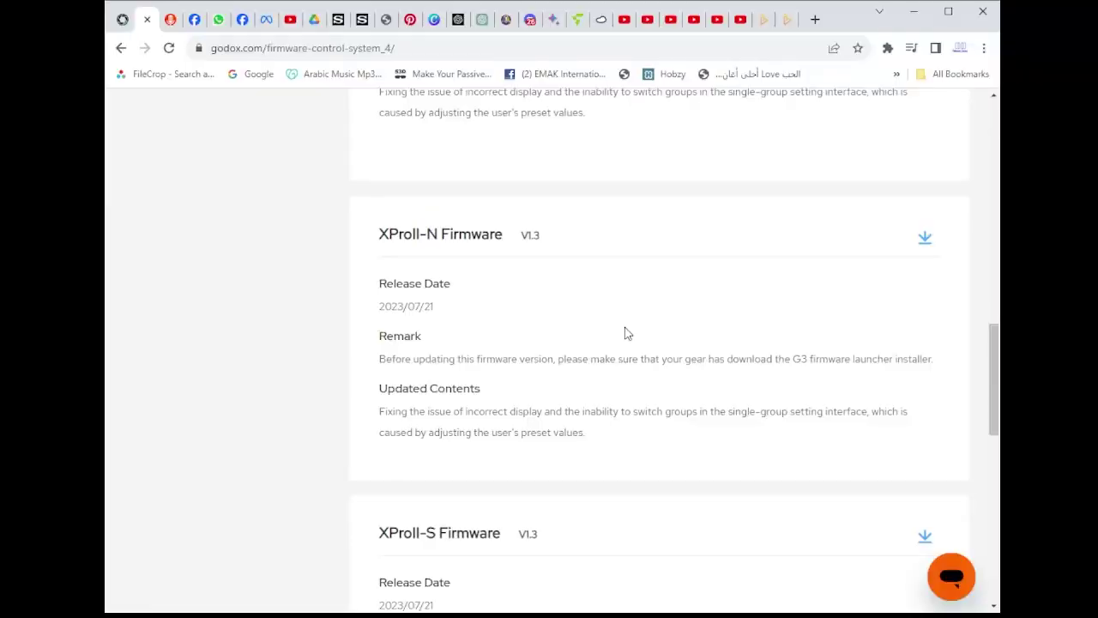
Download the XProII-N Firmware V1.3 entry from Godox's Control System firmware list
scroll(624, 333, up, 2)
scroll(624, 332, up, 3)
scroll(625, 333, up, 3)
scroll(284, 314, up, 3)
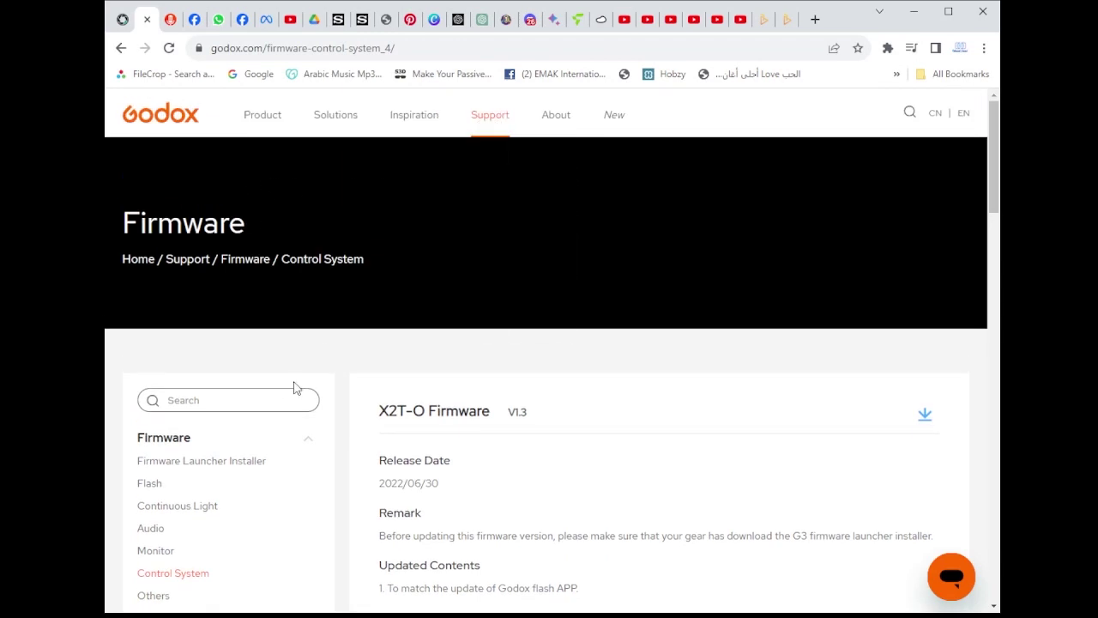
scroll(285, 448, down, 2)
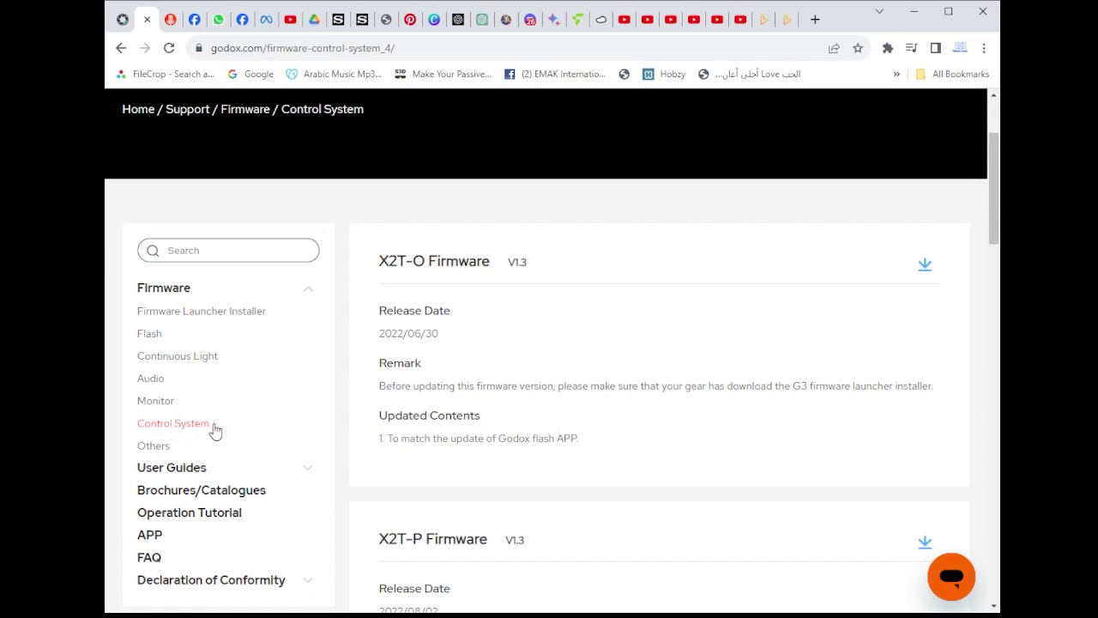
scroll(650, 402, down, 2)
scroll(644, 386, down, 8)
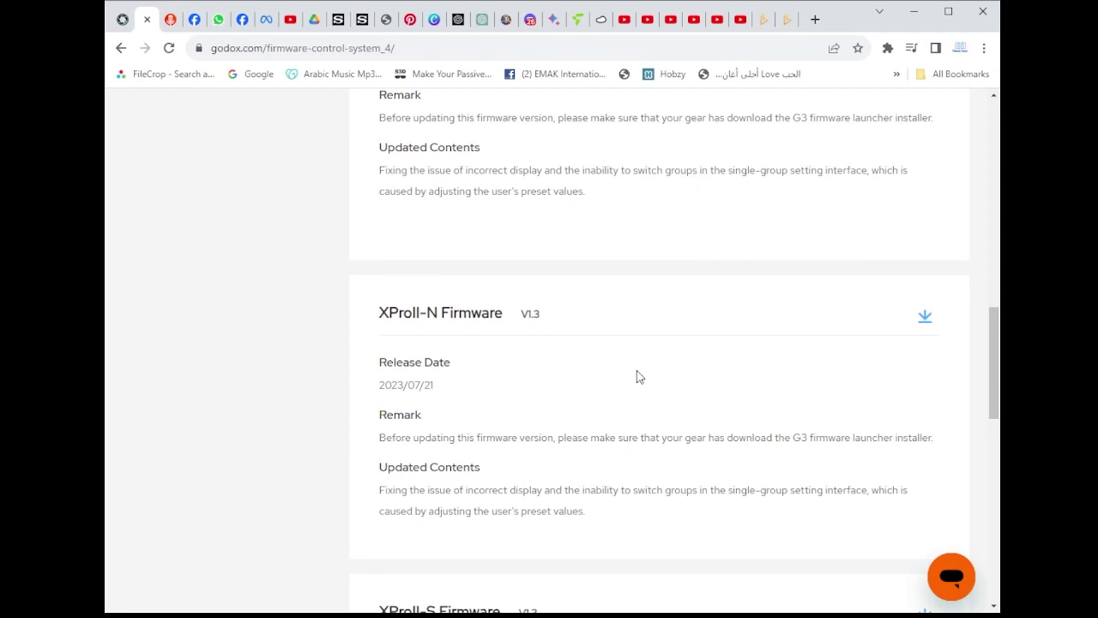
scroll(636, 376, down, 1)
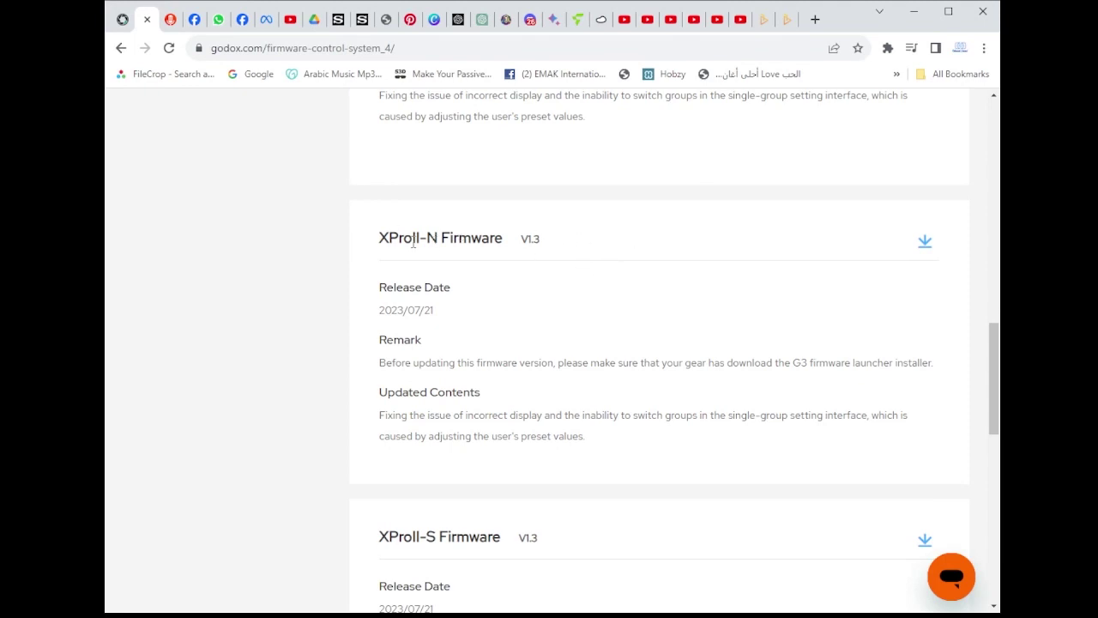
scroll(759, 283, down, 1)
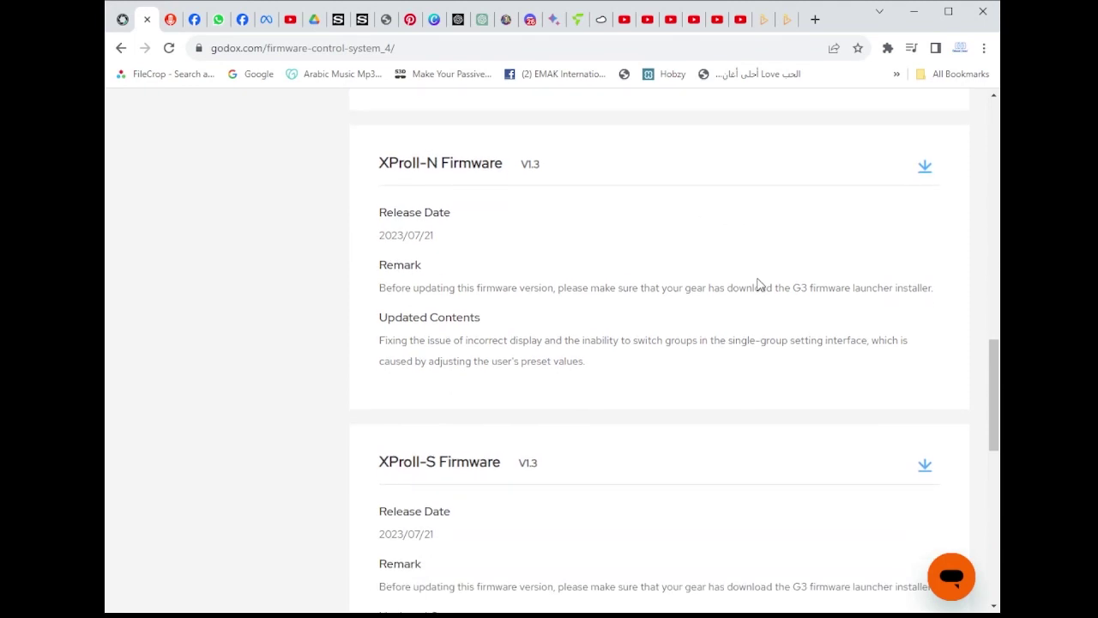
scroll(750, 302, up, 1)
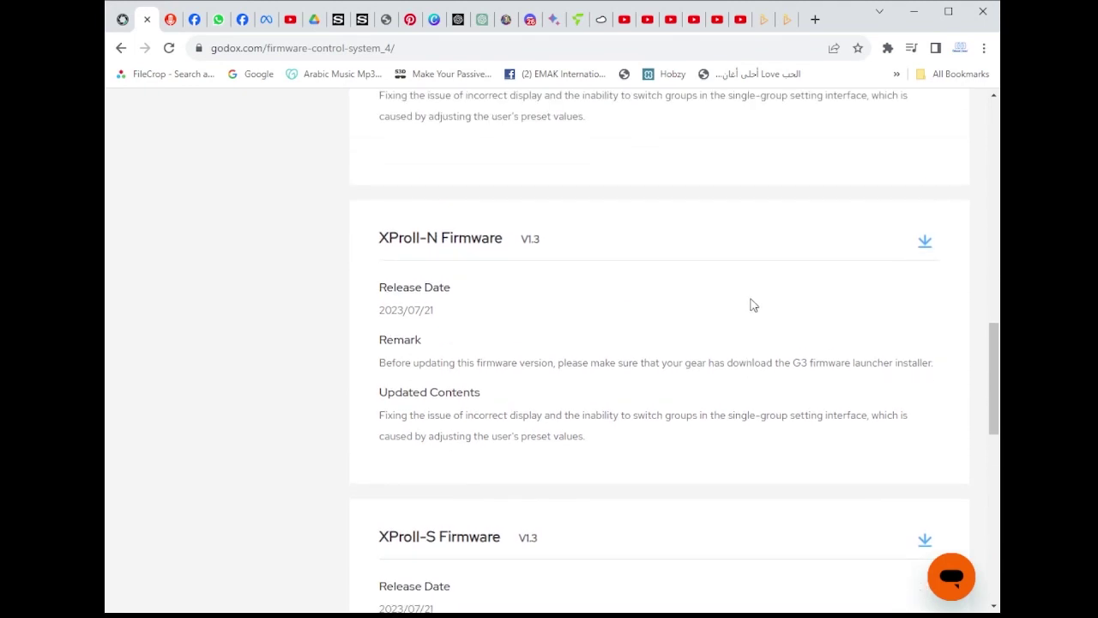
click(923, 244)
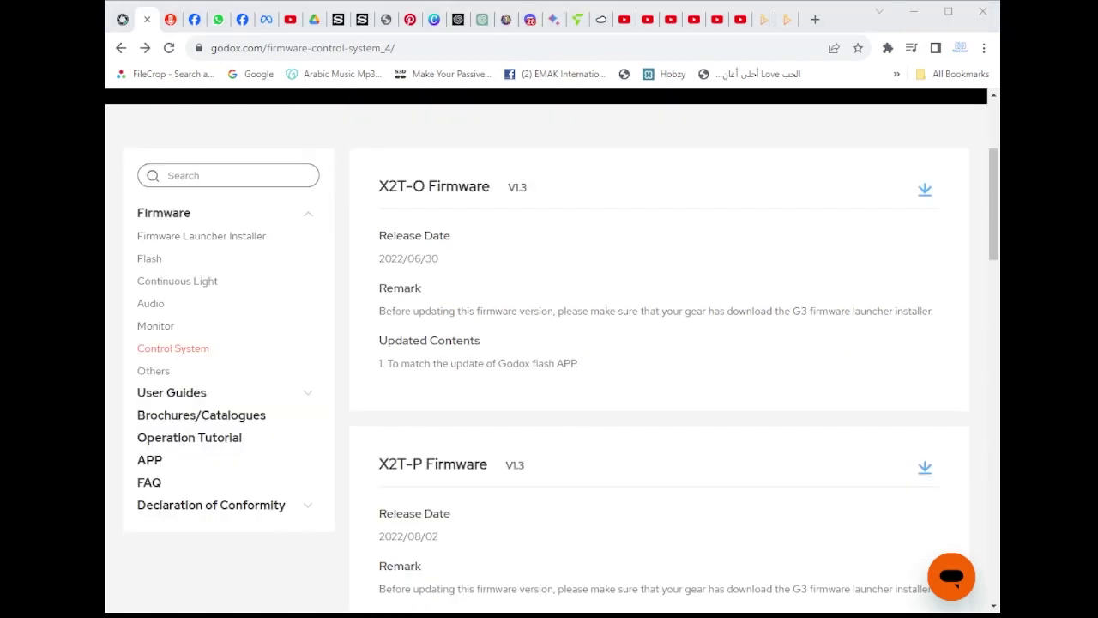
scroll(677, 480, up, 2)
scroll(677, 483, down, 1)
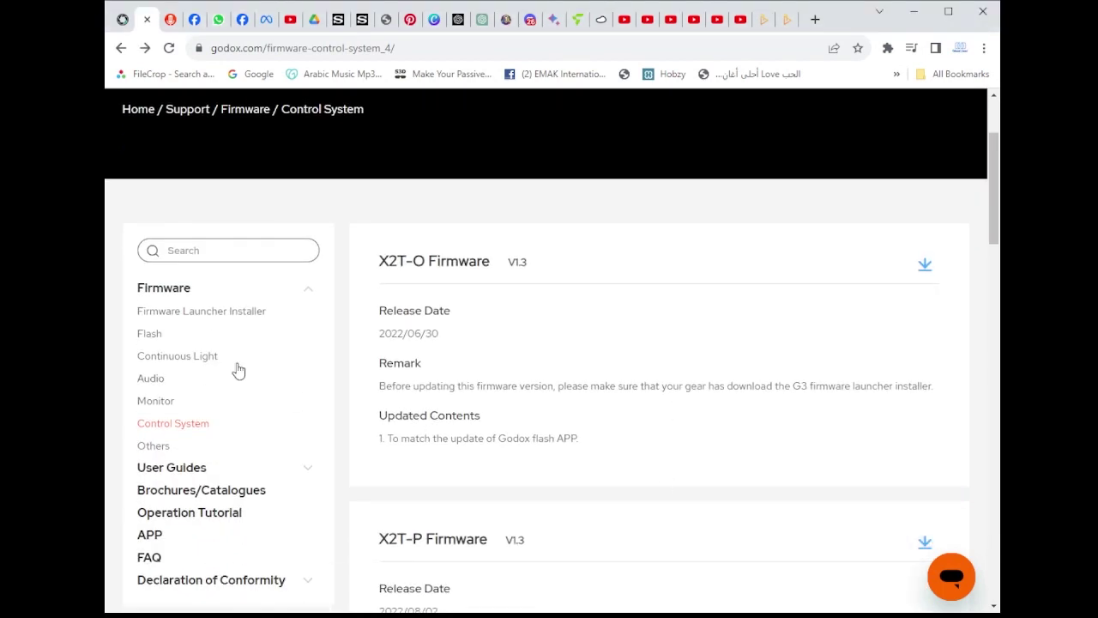
Download the Windows Godox G3 Launcher through Free Download Manager and open its download folder
click(231, 314)
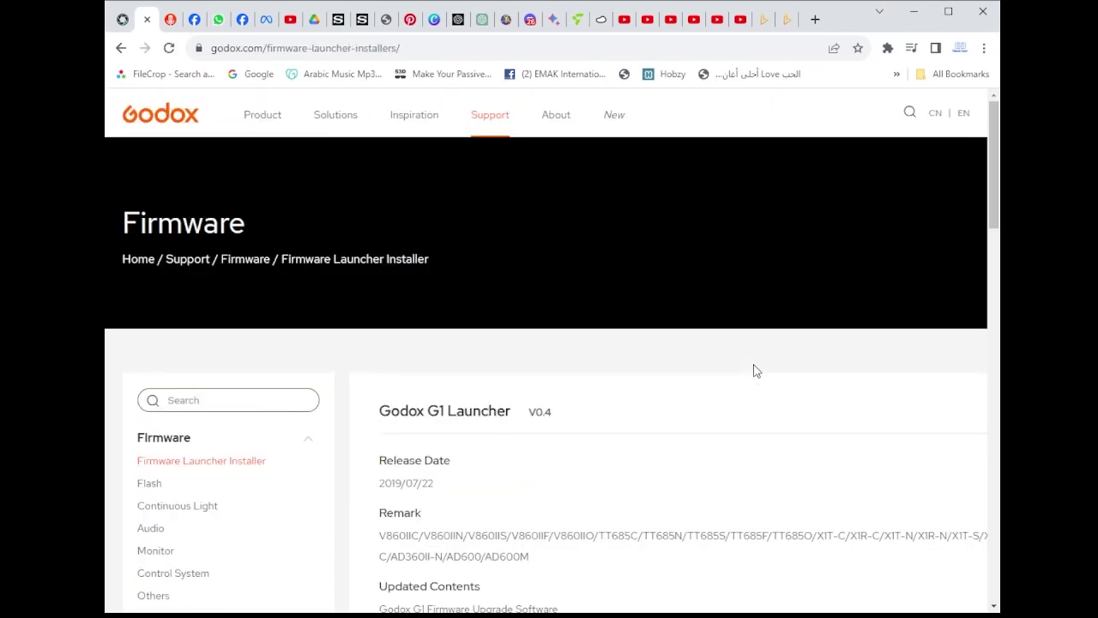
scroll(755, 370, down, 1)
scroll(755, 373, down, 2)
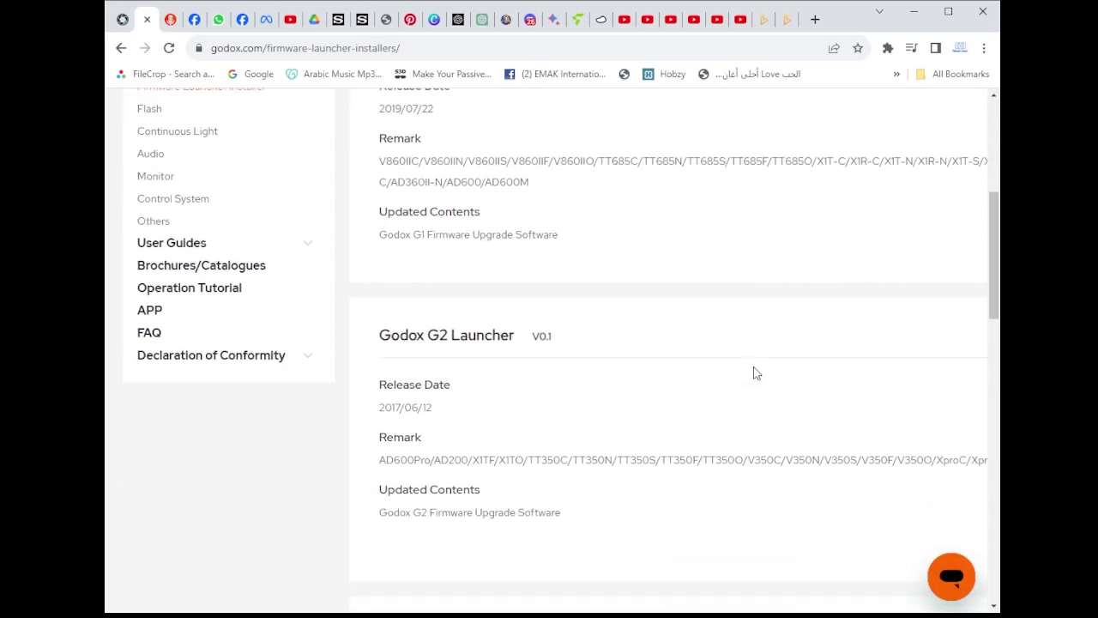
scroll(755, 374, down, 2)
scroll(755, 376, down, 3)
scroll(755, 375, down, 1)
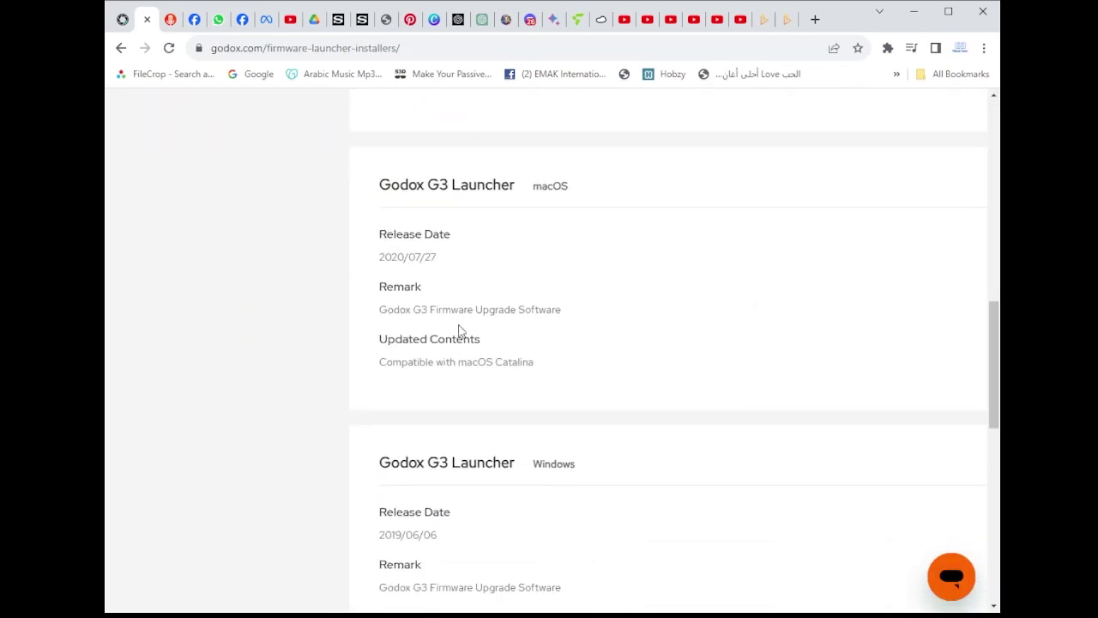
scroll(627, 351, down, 3)
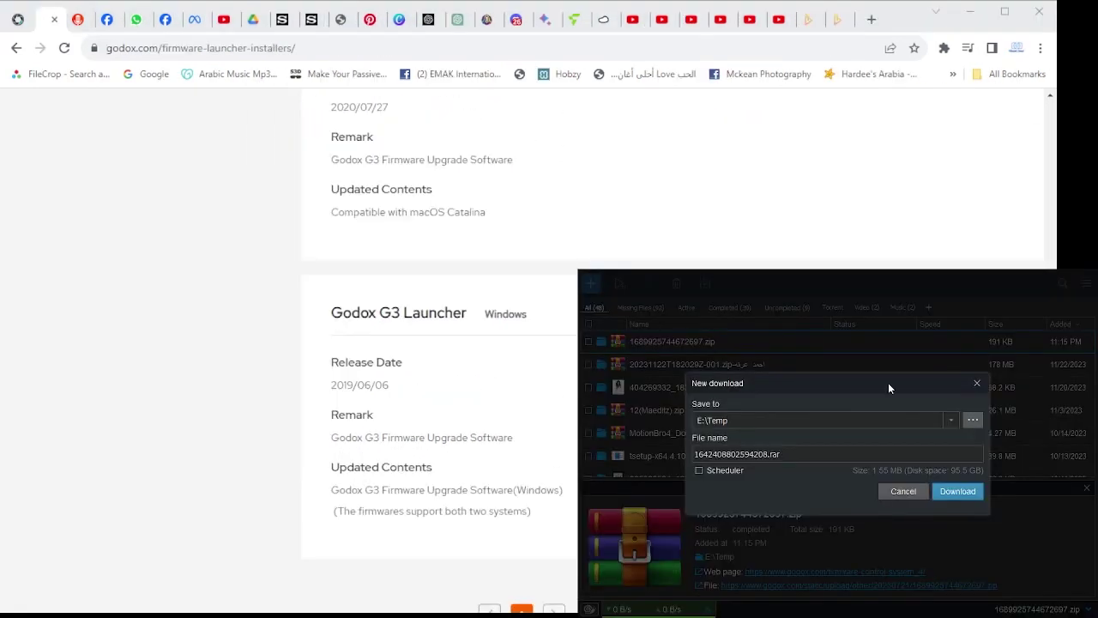
click(955, 494)
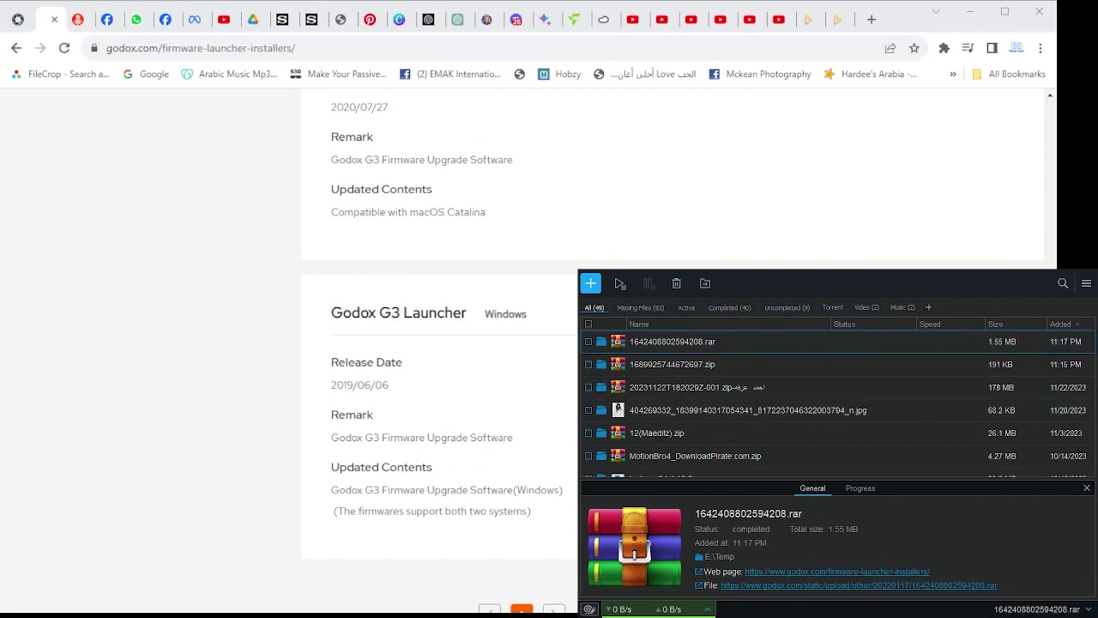
click(601, 341)
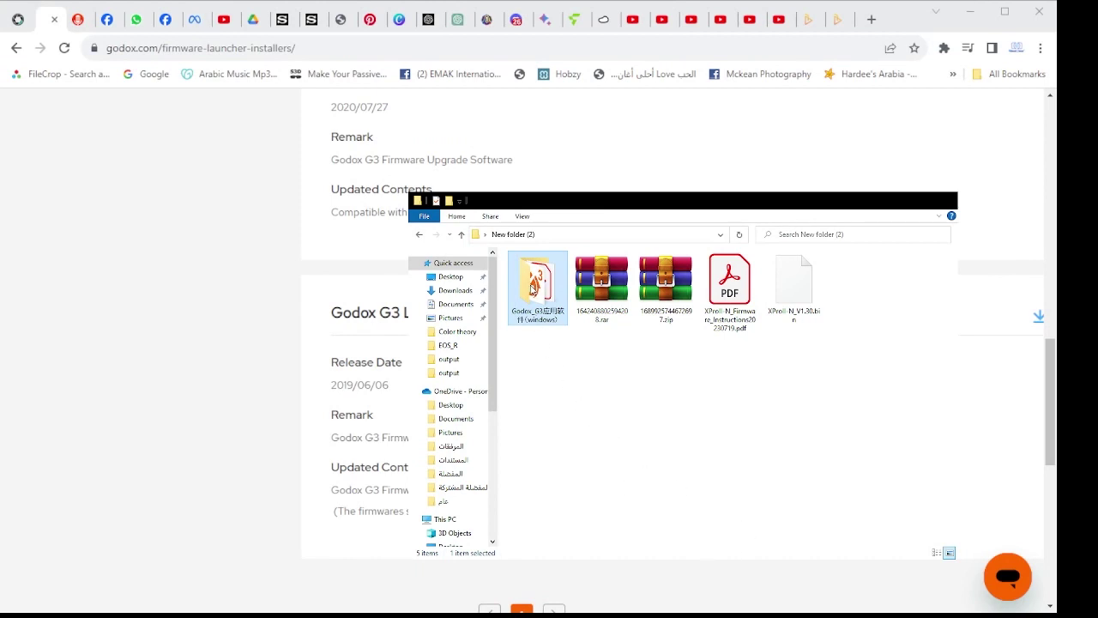
Open the Godox_G3 folder and run Godox G3.exe
double_click(532, 289)
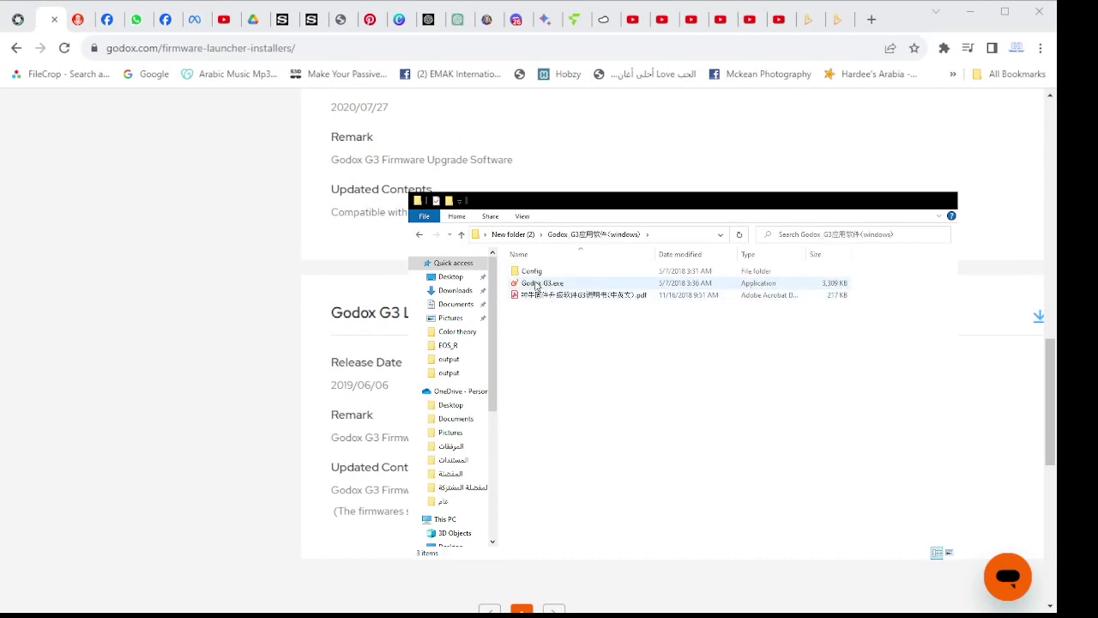
double_click(537, 286)
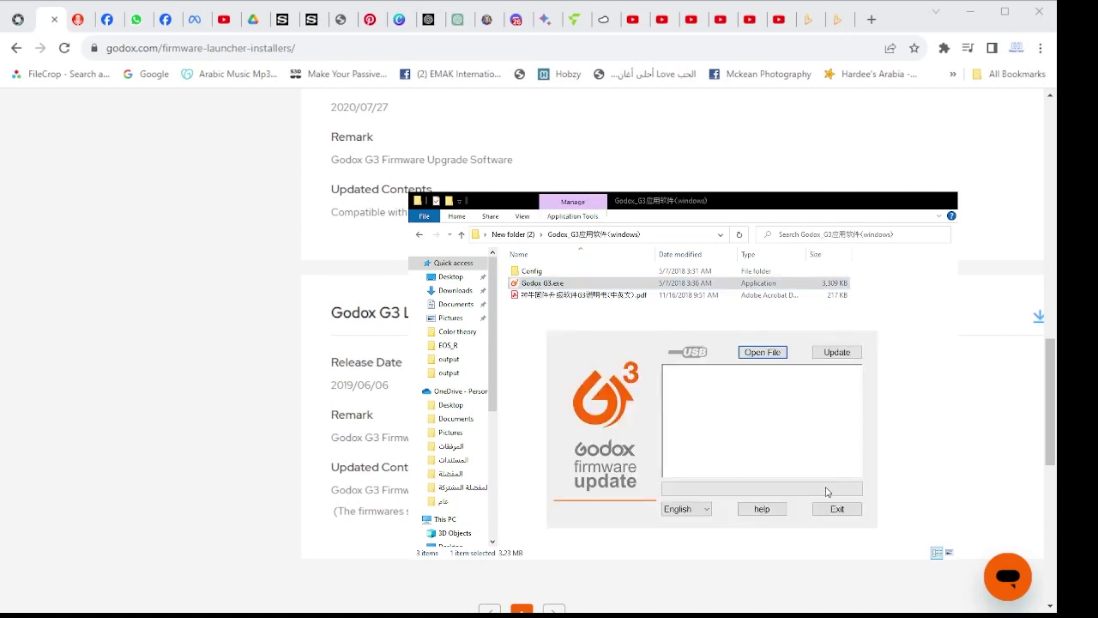
Load XProII-N_V1.30.bin and connect the trigger by USB until the log shows it connected
click(762, 354)
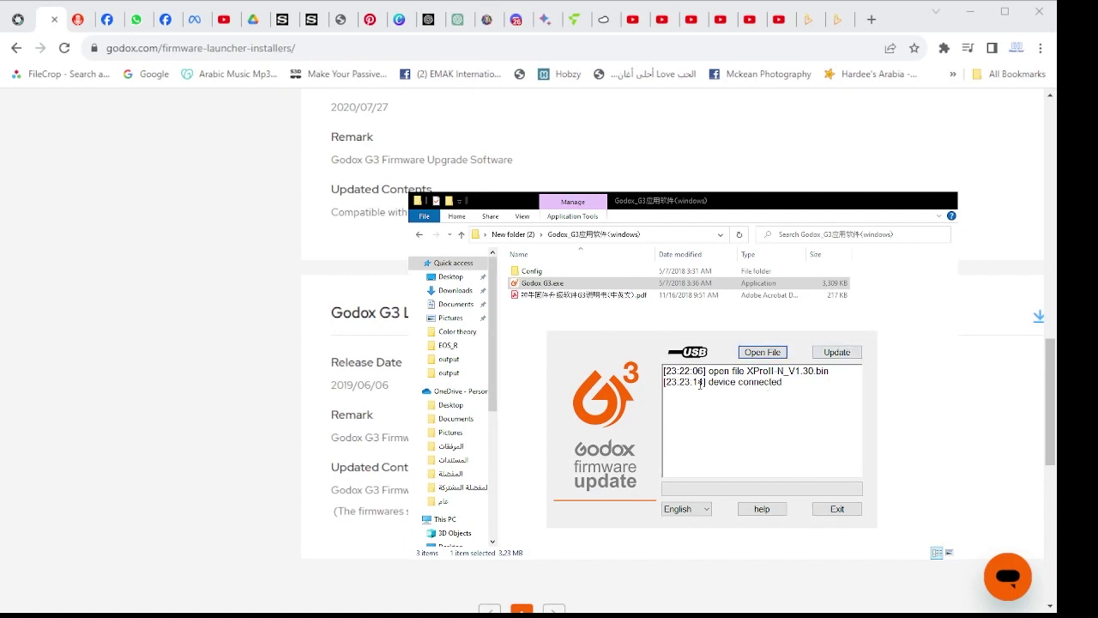
Flash the V1.30 firmware until the log shows 'update device success', then exit the updater
click(829, 355)
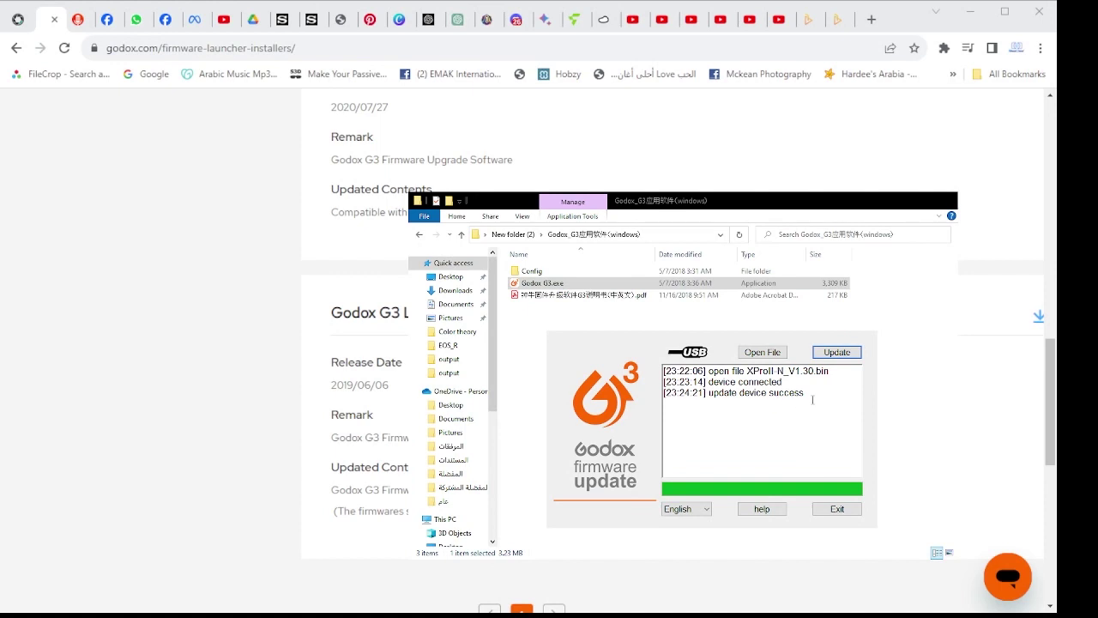
click(837, 512)
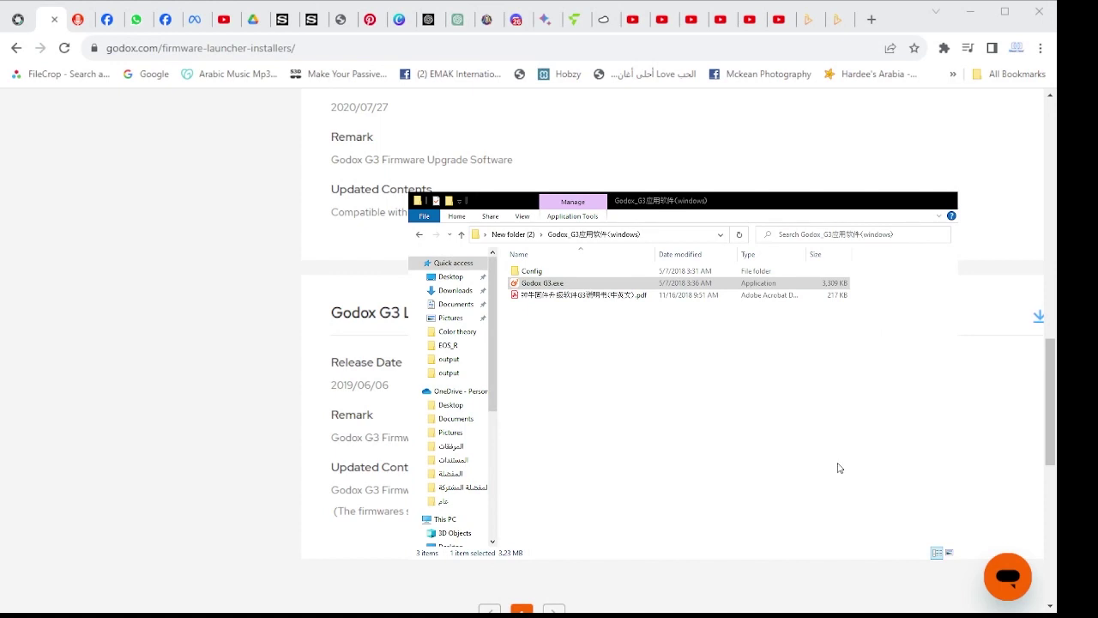